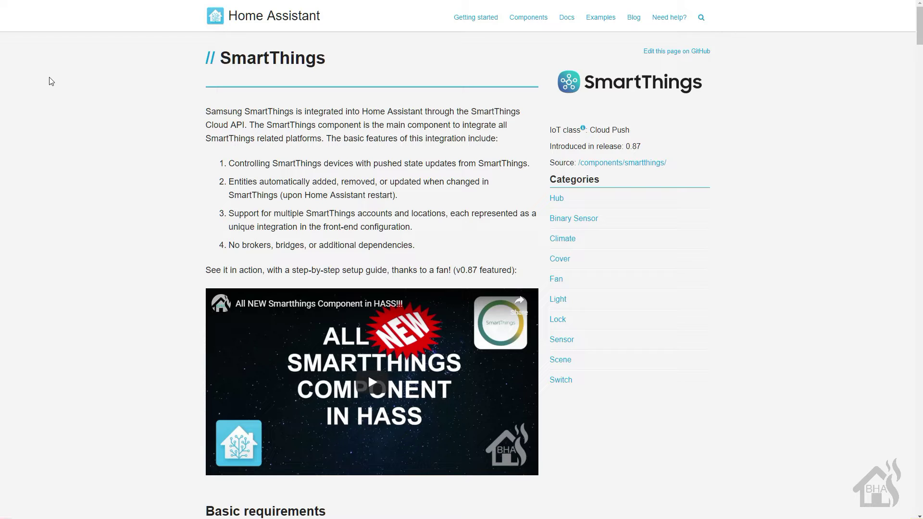
Scroll the SmartThings docs past Basic requirements and Setup instructions to Configure Home Assistant.
{"action": "scroll", "coordinate": [52, 82], "scroll_direction": "down", "scroll_amount": 1}
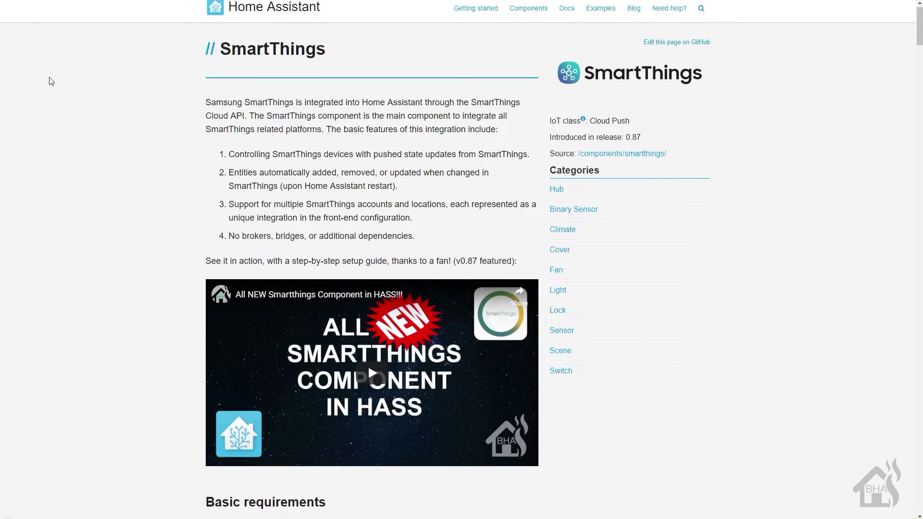
{"action": "scroll", "coordinate": [51, 82], "scroll_direction": "down", "scroll_amount": 2}
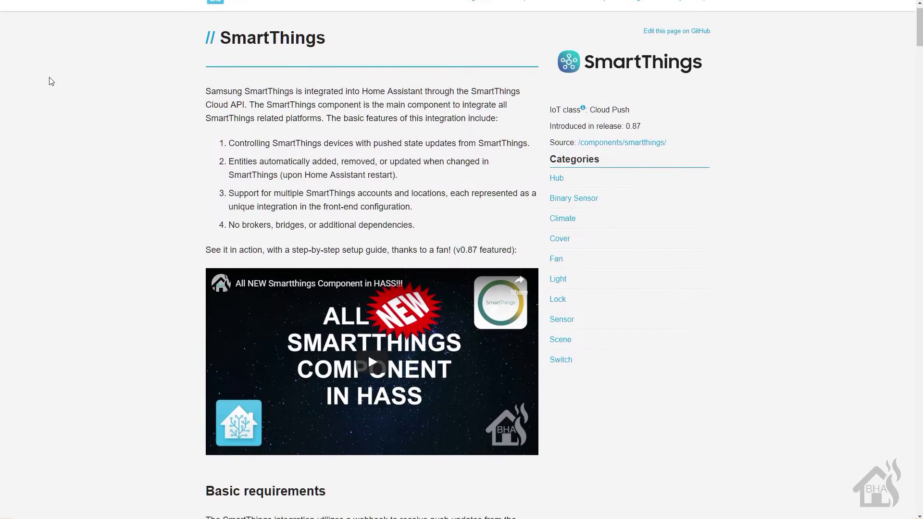
{"action": "scroll", "coordinate": [52, 82], "scroll_direction": "down", "scroll_amount": 3}
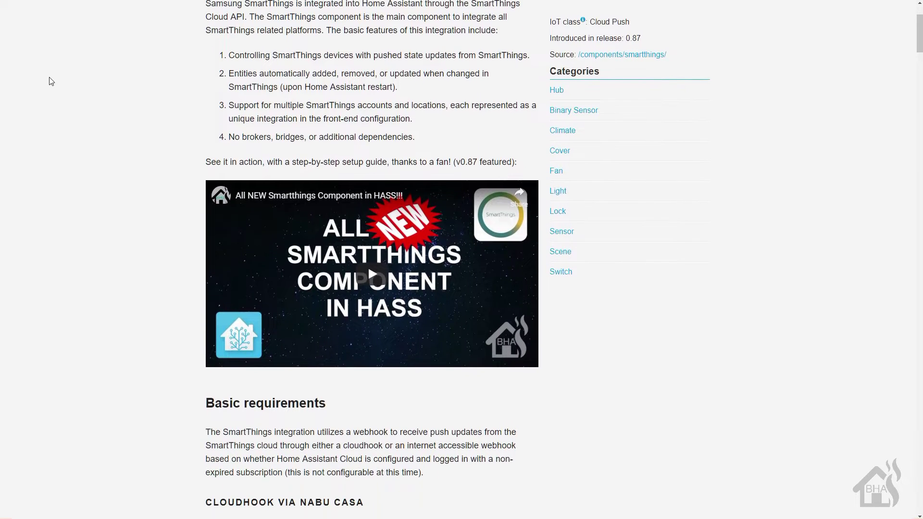
{"action": "scroll", "coordinate": [52, 82], "scroll_direction": "down", "scroll_amount": 2}
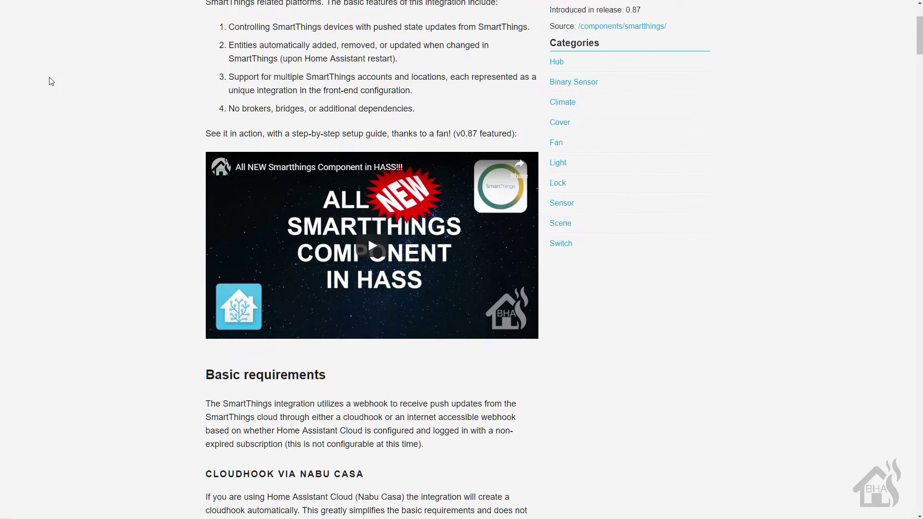
{"action": "scroll", "coordinate": [51, 81], "scroll_direction": "down", "scroll_amount": 2}
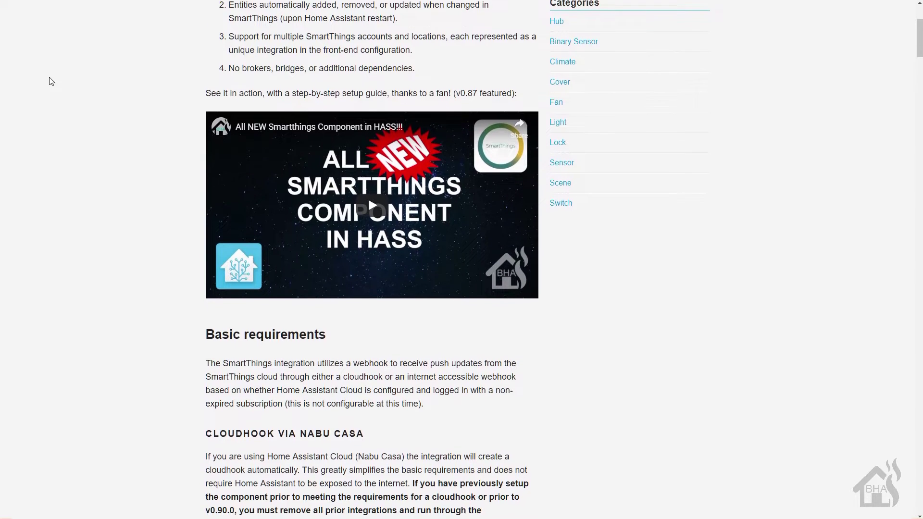
{"action": "scroll", "coordinate": [51, 82], "scroll_direction": "down", "scroll_amount": 2}
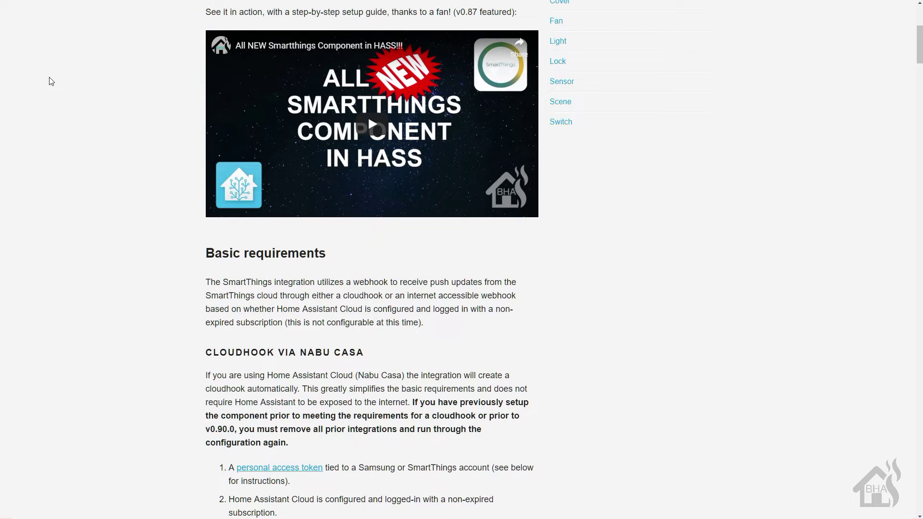
{"action": "scroll", "coordinate": [52, 82], "scroll_direction": "down", "scroll_amount": 3}
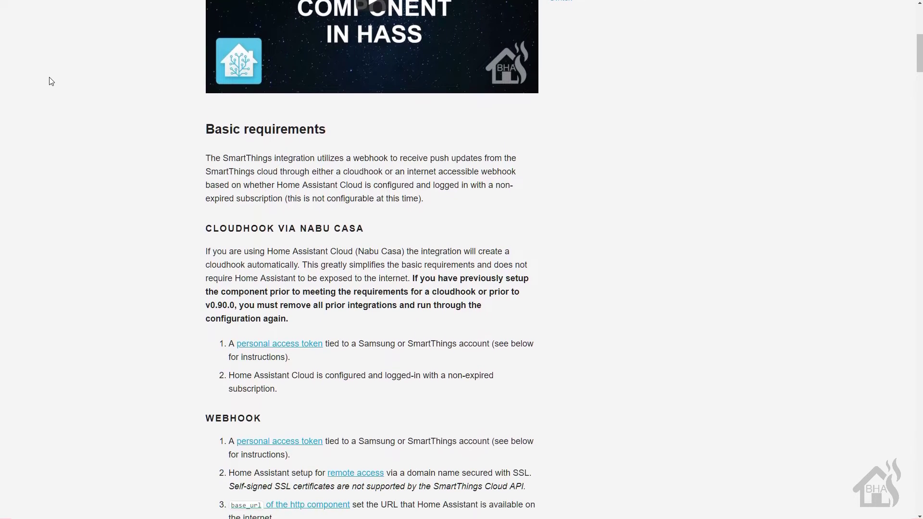
{"action": "scroll", "coordinate": [51, 82], "scroll_direction": "down", "scroll_amount": 1}
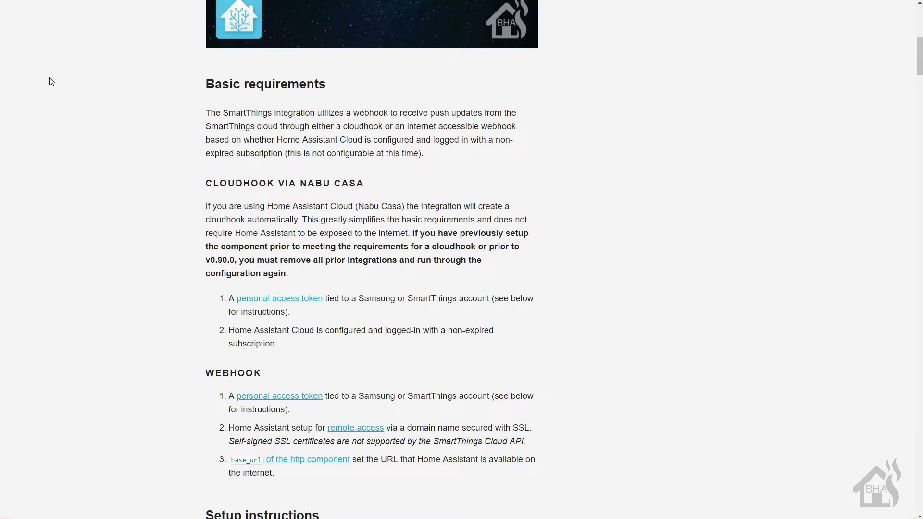
{"action": "scroll", "coordinate": [51, 82], "scroll_direction": "down", "scroll_amount": 1}
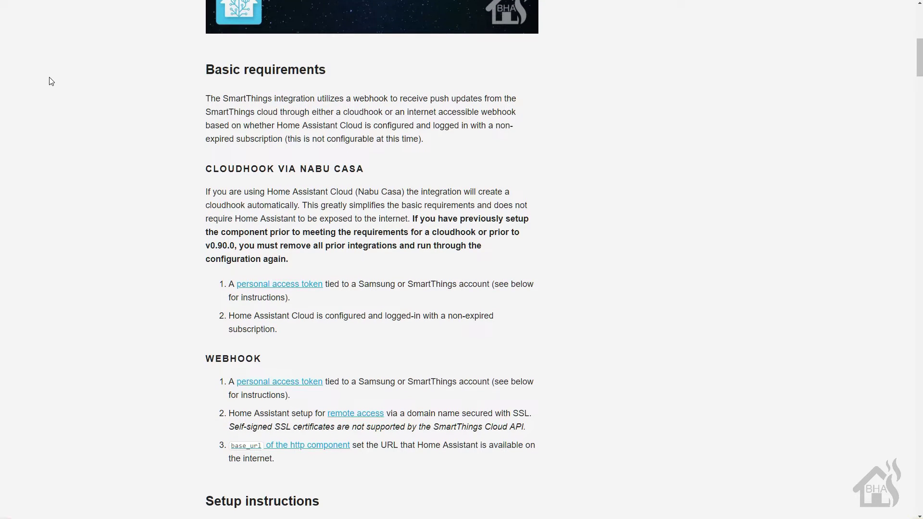
{"action": "scroll", "coordinate": [52, 81], "scroll_direction": "down", "scroll_amount": 3}
{"action": "scroll", "coordinate": [51, 82], "scroll_direction": "down", "scroll_amount": 5}
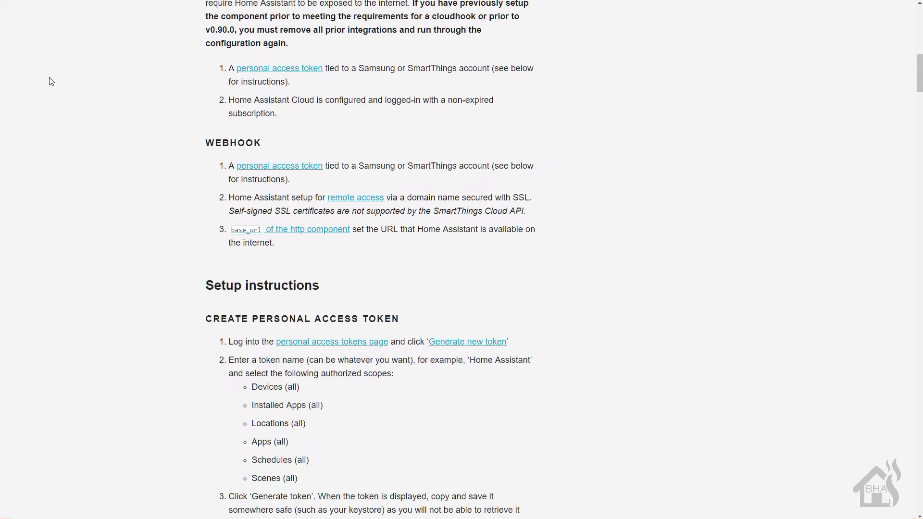
{"action": "scroll", "coordinate": [51, 82], "scroll_direction": "down", "scroll_amount": 10}
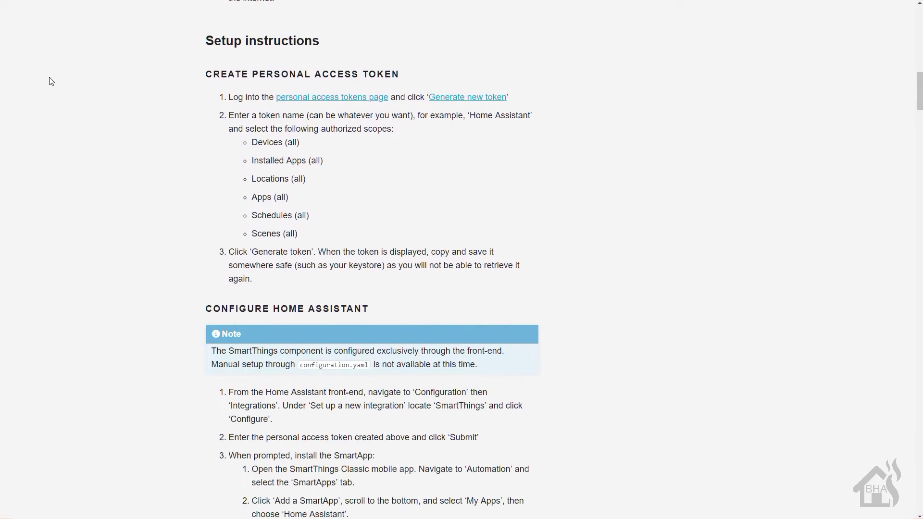
{"action": "scroll", "coordinate": [52, 82], "scroll_direction": "down", "scroll_amount": 4}
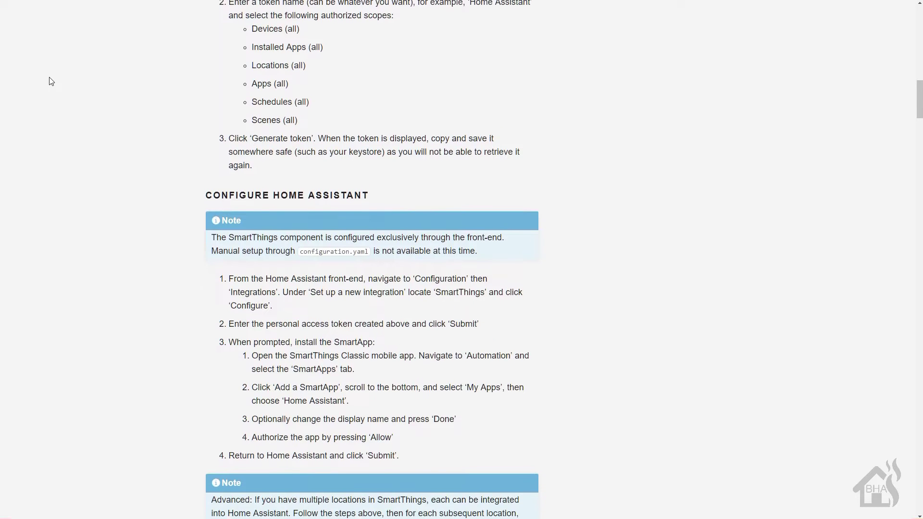
{"action": "scroll", "coordinate": [51, 82], "scroll_direction": "down", "scroll_amount": 6}
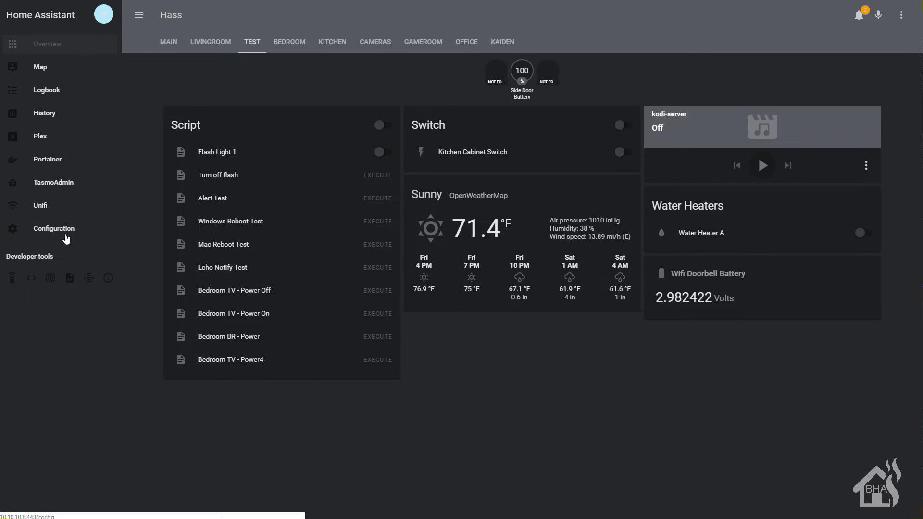
{"action": "left_click", "coordinate": [109, 278]}
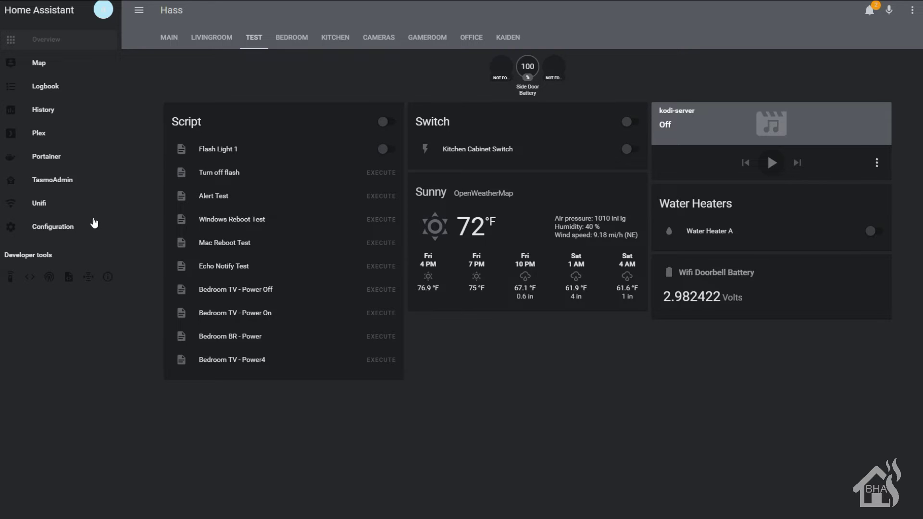
Delete the SmartThings: Home integration from Configuration > Integrations and confirm the removal.
{"action": "left_click", "coordinate": [58, 230]}
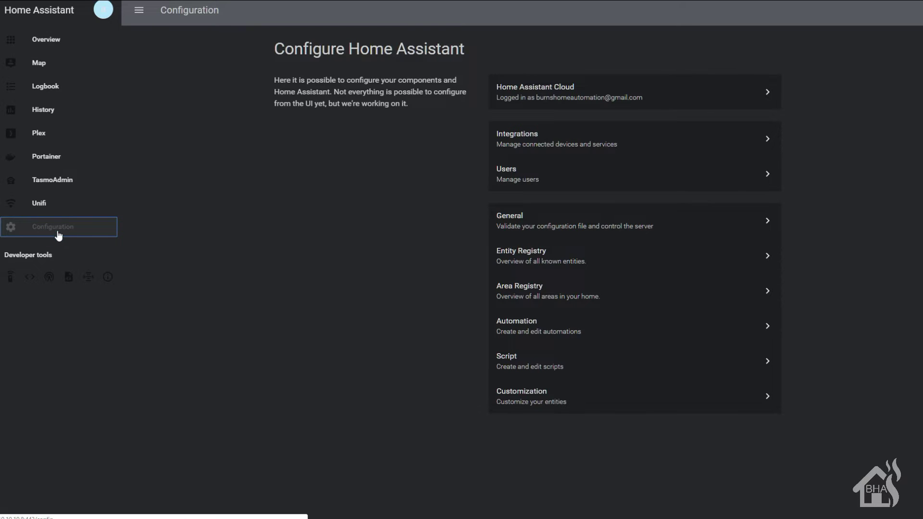
{"action": "left_click", "coordinate": [586, 143]}
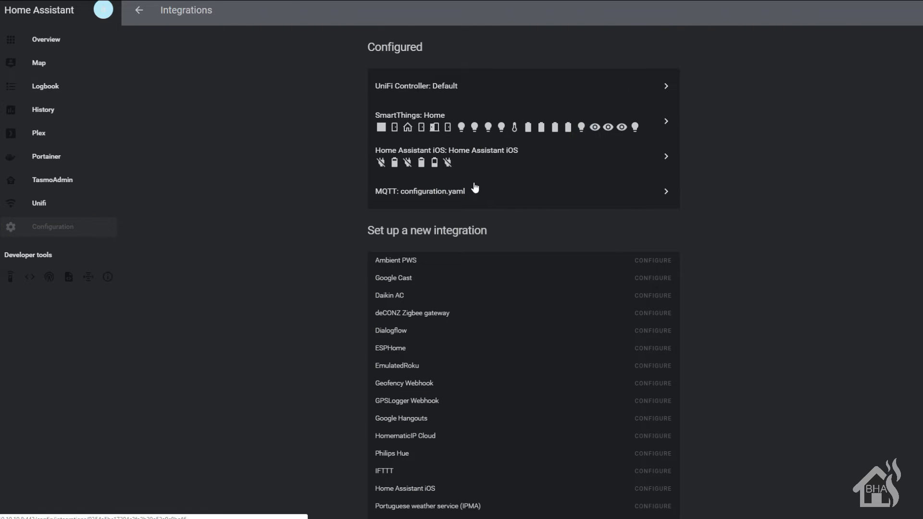
{"action": "left_click", "coordinate": [670, 126]}
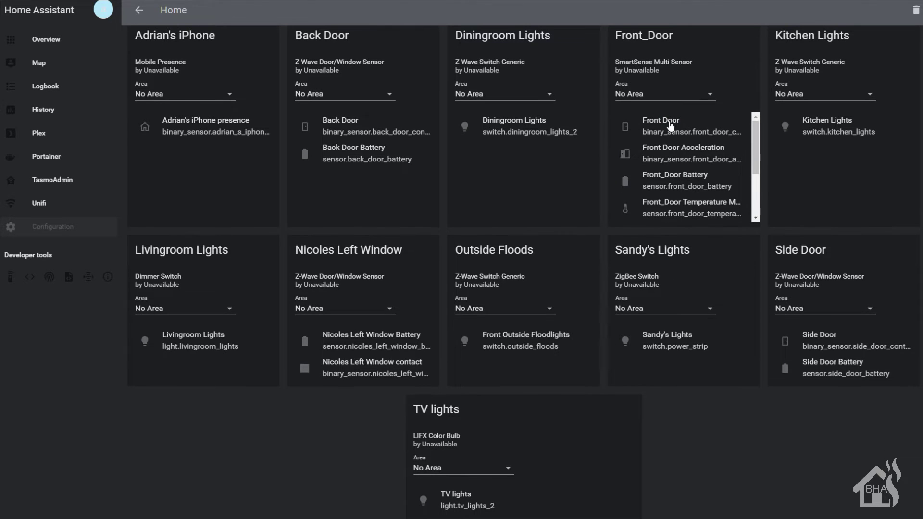
{"action": "left_click", "coordinate": [916, 11]}
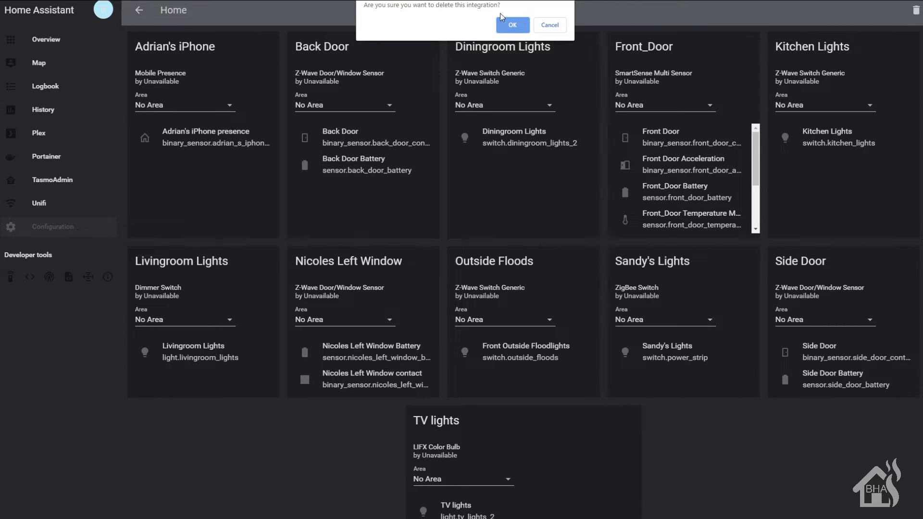
{"action": "left_click", "coordinate": [513, 25]}
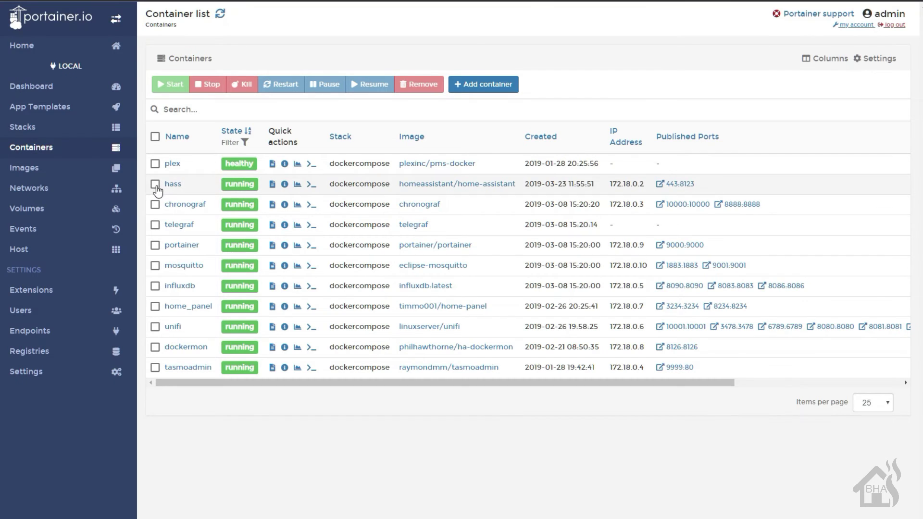
Select the hass container in Portainer and restart it.
{"action": "left_click", "coordinate": [155, 184]}
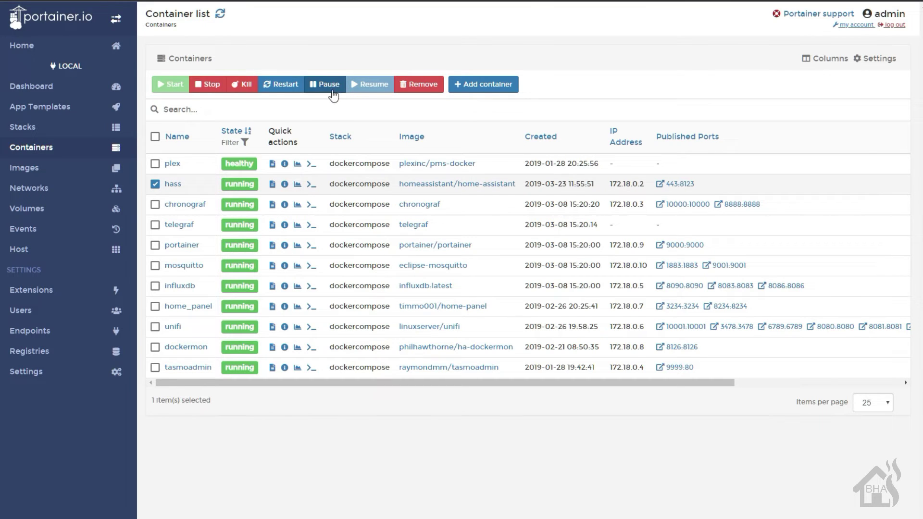
{"action": "left_click", "coordinate": [285, 86]}
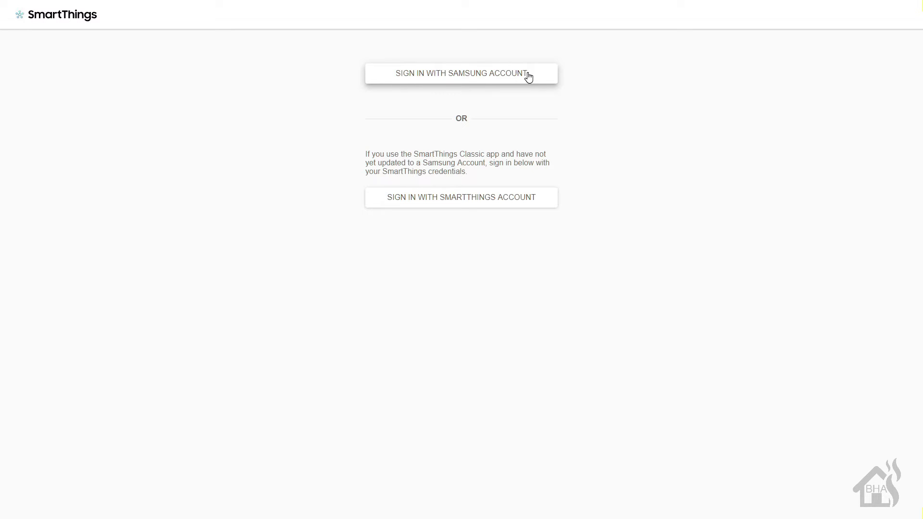
Sign in with the Samsung account and delete the existing Home Assistant personal access token.
{"action": "left_click", "coordinate": [528, 75]}
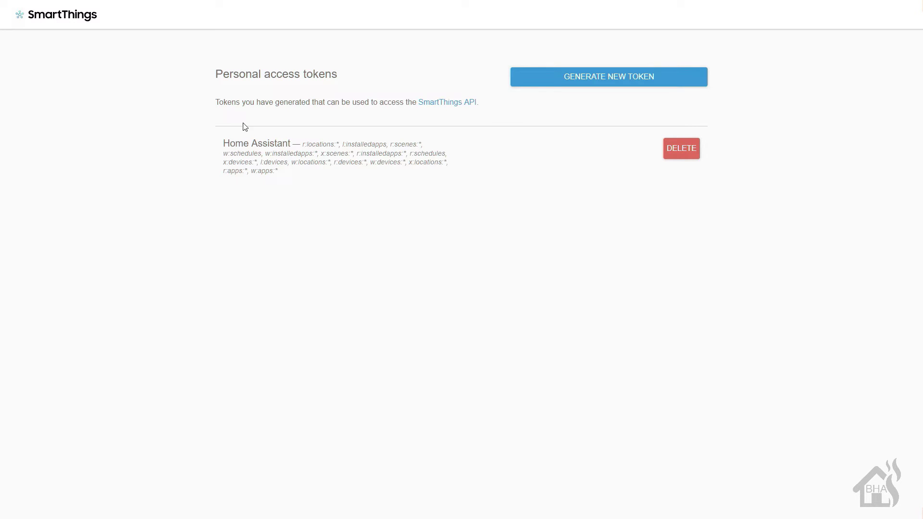
{"action": "left_click", "coordinate": [686, 149]}
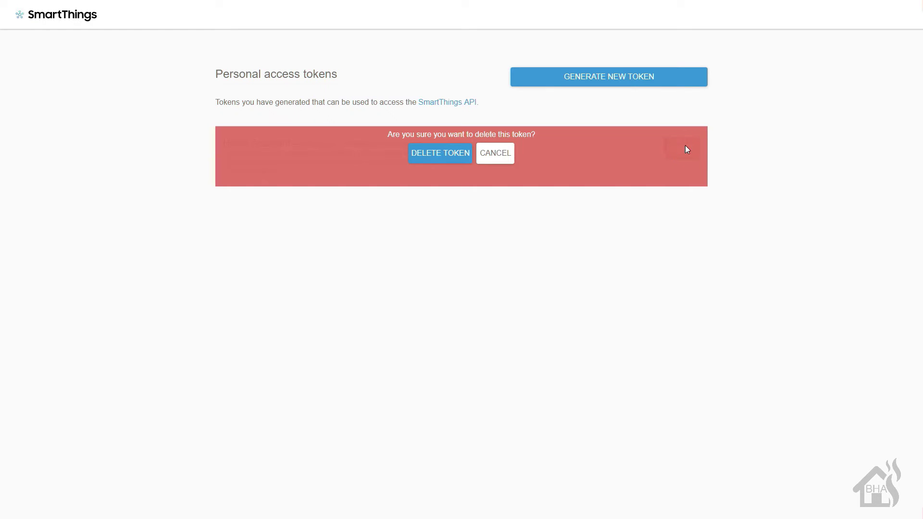
{"action": "left_click", "coordinate": [426, 160]}
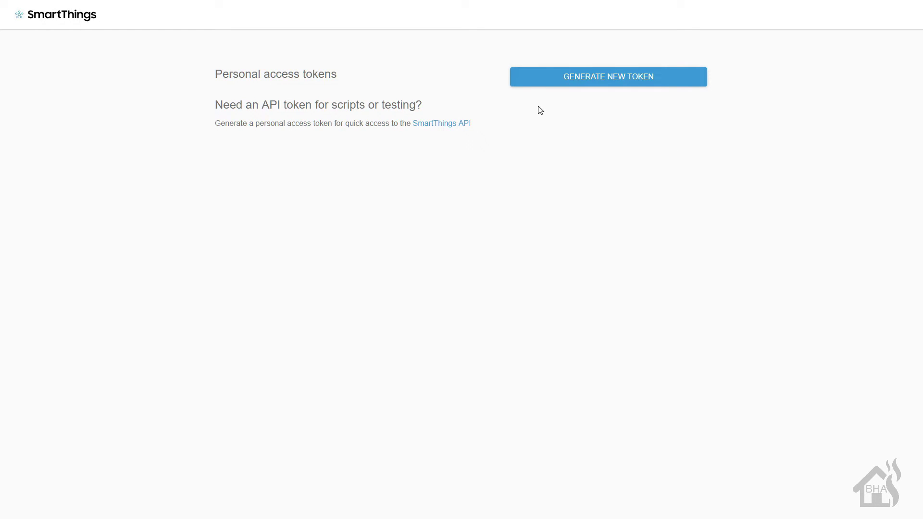
Start a new personal access token named 'Home Assistant'.
{"action": "left_click", "coordinate": [592, 76]}
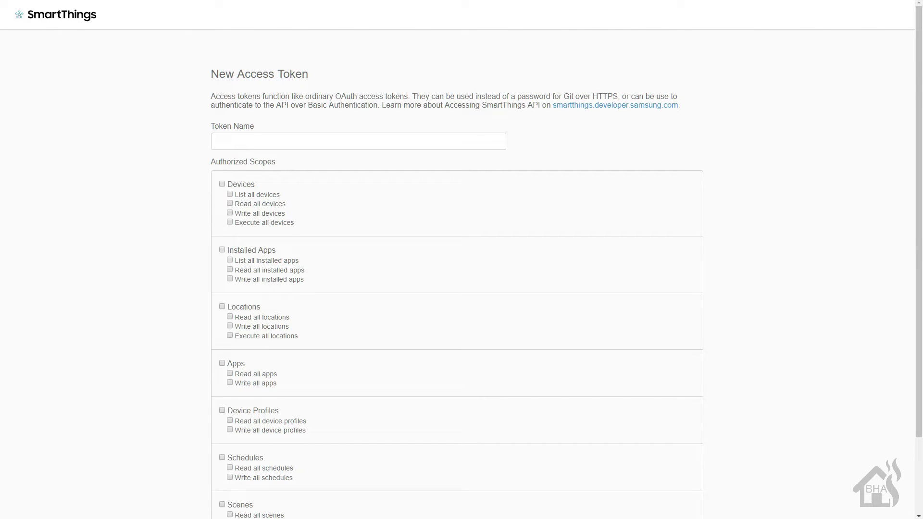
{"action": "left_click", "coordinate": [241, 140]}
{"action": "type", "text": "Home Assistant"}
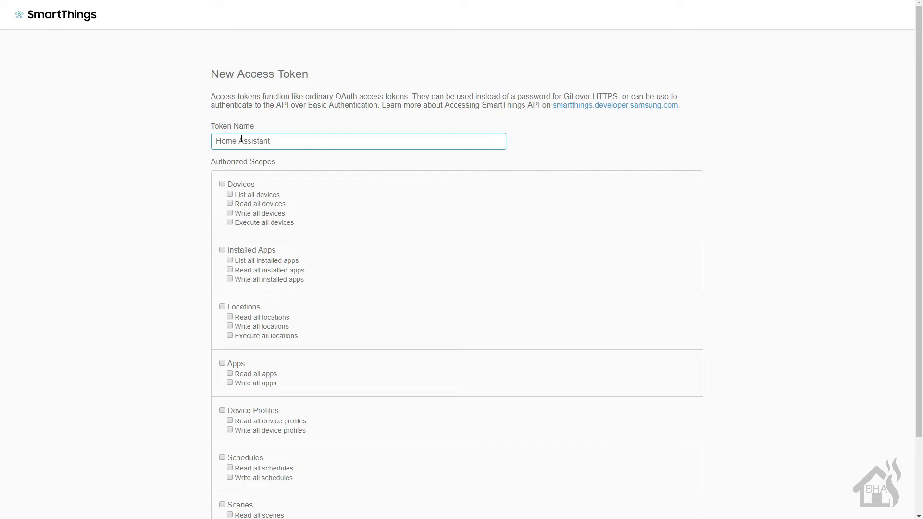
Grant the token full Devices, Installed Apps, Apps, Schedules and Scenes permissions.
{"action": "left_click", "coordinate": [222, 184]}
{"action": "left_click", "coordinate": [222, 250]}
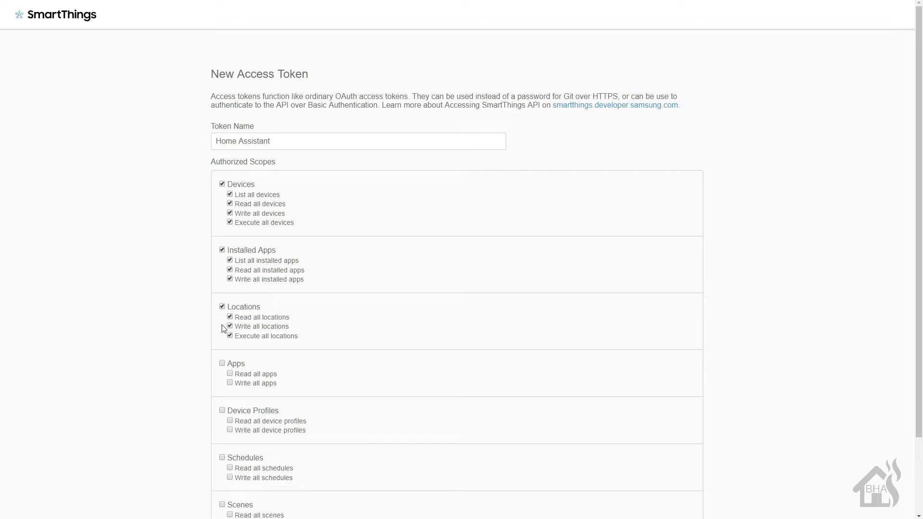
{"action": "left_click", "coordinate": [222, 364]}
{"action": "left_click", "coordinate": [222, 457]}
{"action": "scroll", "coordinate": [304, 408], "scroll_direction": "down", "scroll_amount": 2}
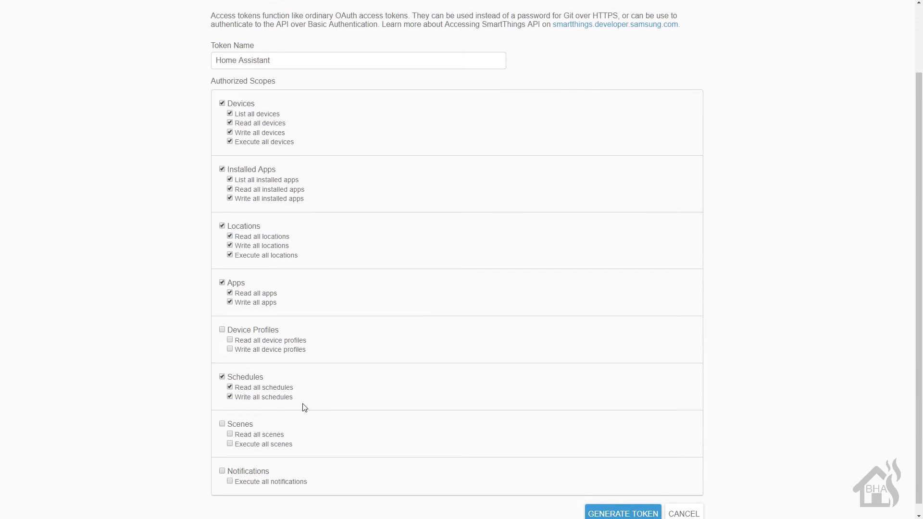
{"action": "left_click", "coordinate": [223, 425]}
{"action": "scroll", "coordinate": [341, 400], "scroll_direction": "down", "scroll_amount": 1}
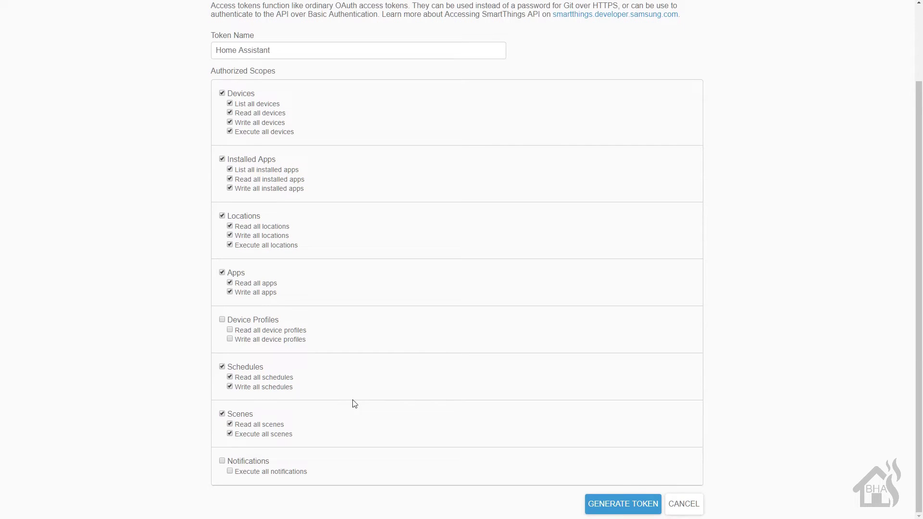
Generate the Home Assistant token and copy its value.
{"action": "left_click", "coordinate": [604, 510]}
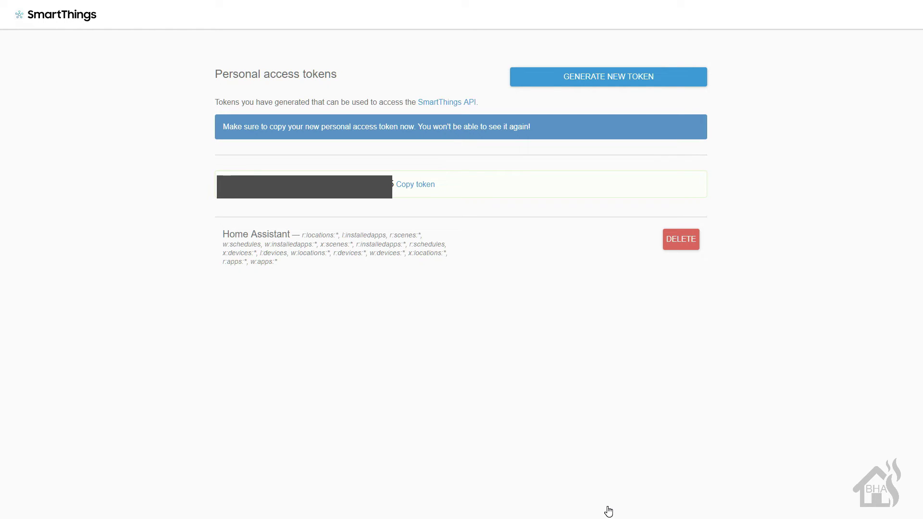
{"action": "left_click", "coordinate": [416, 188]}
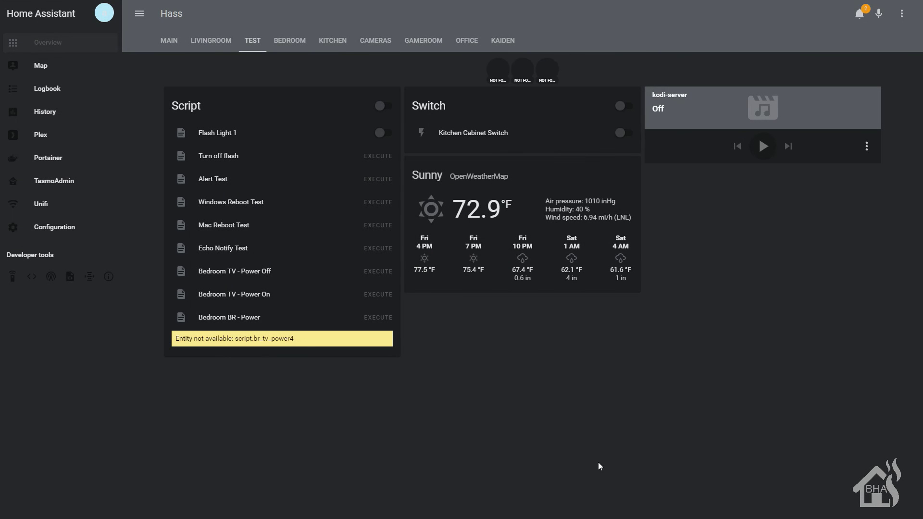
Configure the SmartThings integration in Home Assistant with the pasted access token and submit it.
{"action": "left_click", "coordinate": [46, 228]}
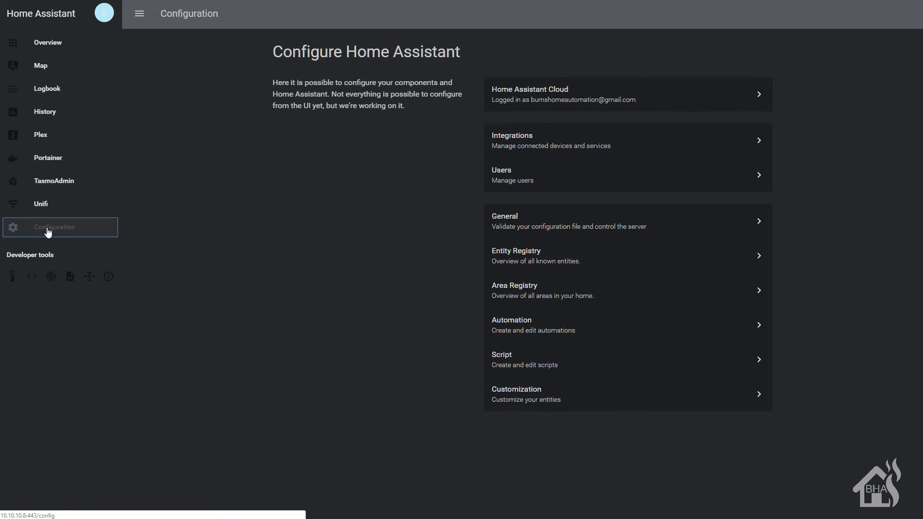
{"action": "left_click", "coordinate": [535, 140]}
{"action": "scroll", "coordinate": [536, 140], "scroll_direction": "down", "scroll_amount": 5}
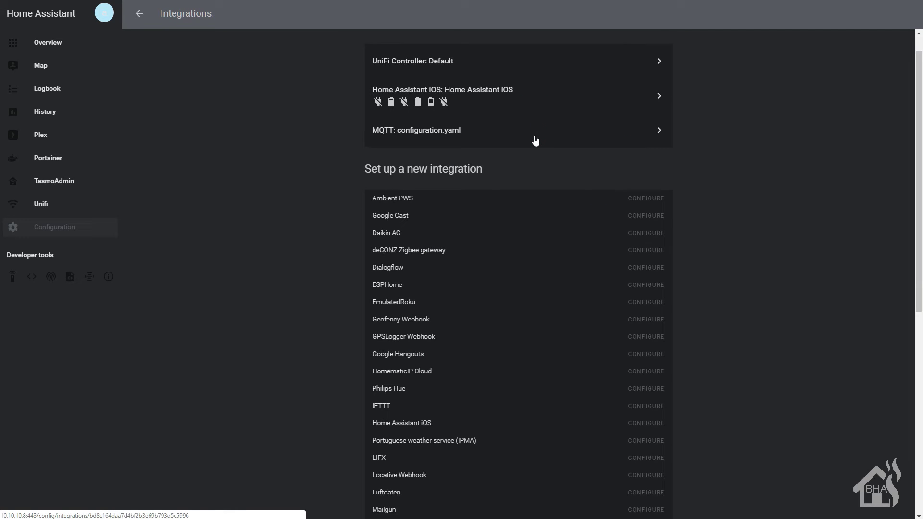
{"action": "scroll", "coordinate": [535, 141], "scroll_direction": "down", "scroll_amount": 2}
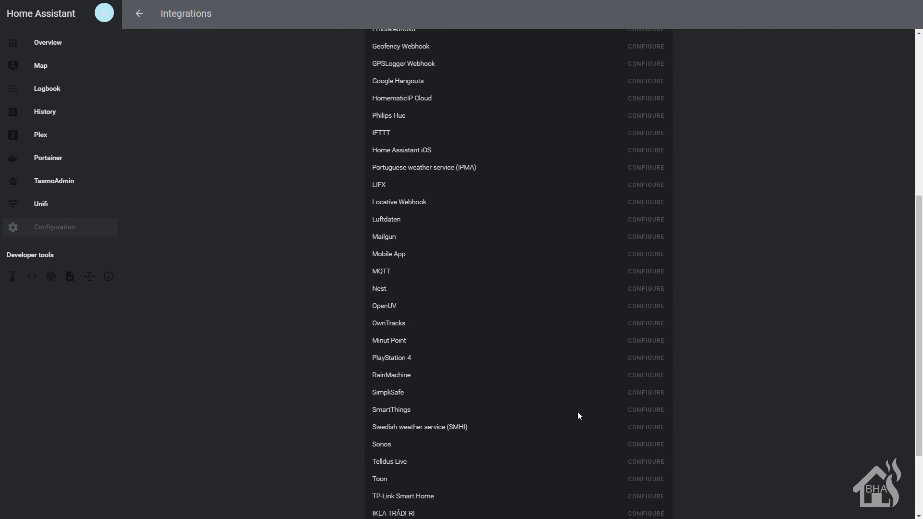
{"action": "left_click", "coordinate": [643, 409]}
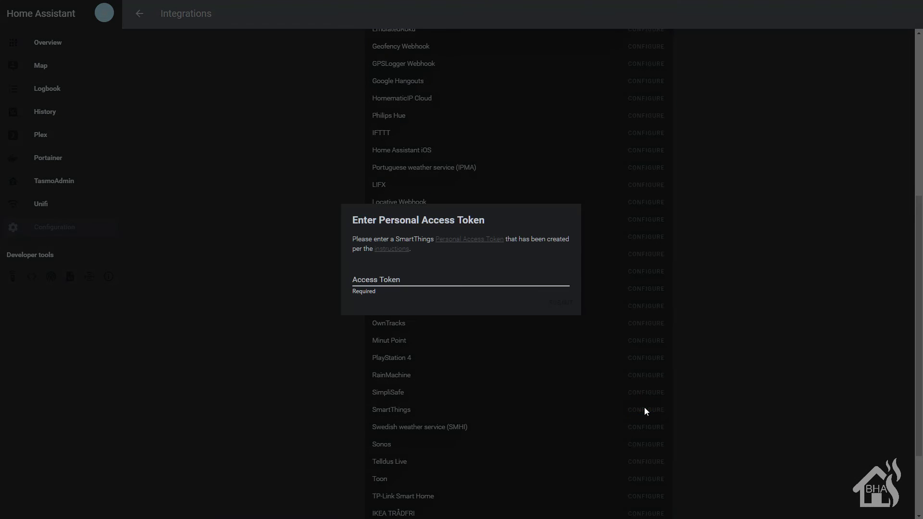
{"action": "left_click", "coordinate": [434, 275]}
{"action": "key", "text": "ctrl+v"}
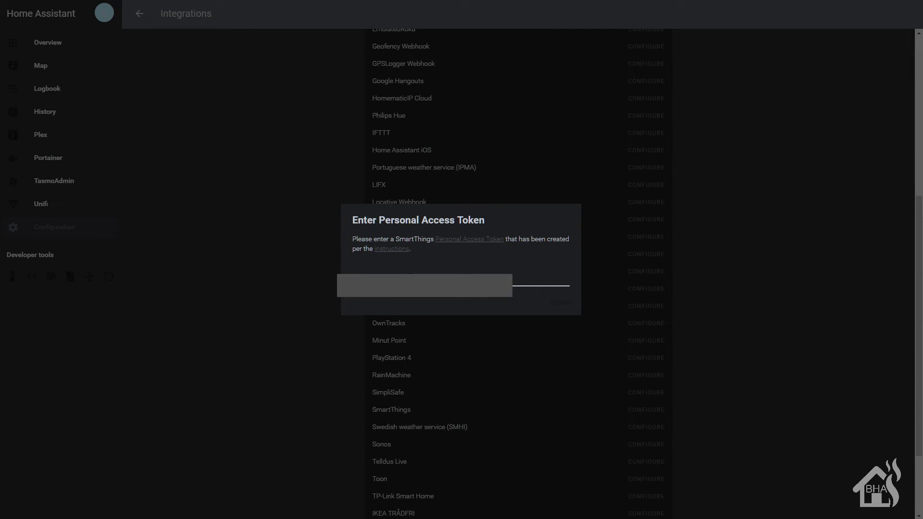
{"action": "key", "text": "Tab"}
{"action": "left_click", "coordinate": [561, 304]}
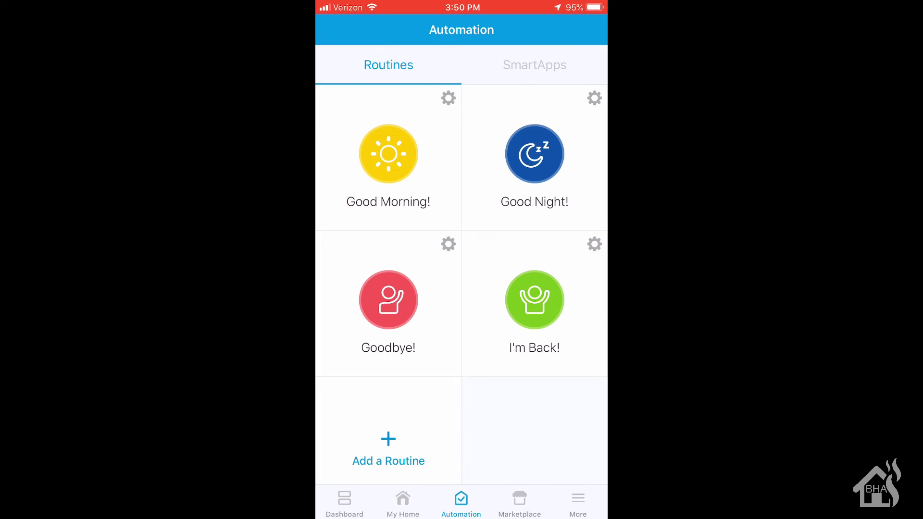
In the SmartThings app's SmartApps, browse to My Apps to reach the Home Assistant SmartApp.
{"action": "left_click", "coordinate": [534, 65]}
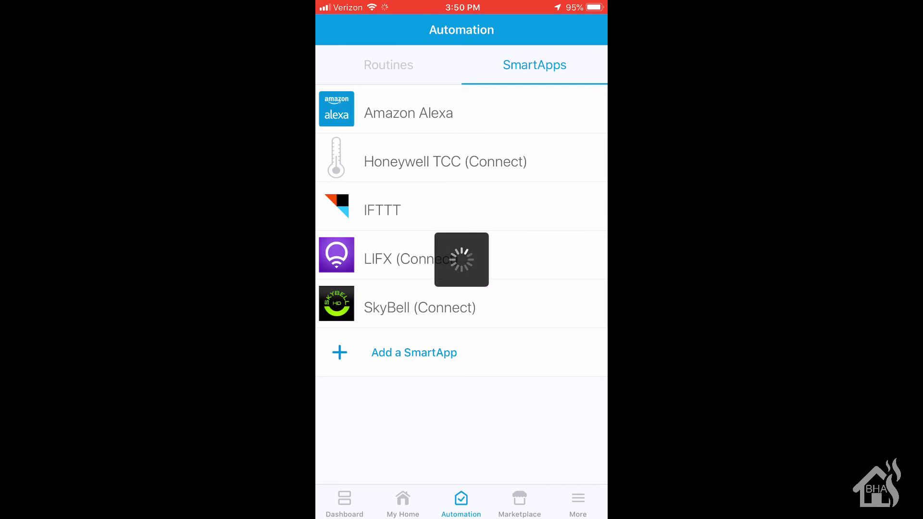
{"action": "scroll", "coordinate": [461, 274], "scroll_direction": "down", "scroll_amount": 6}
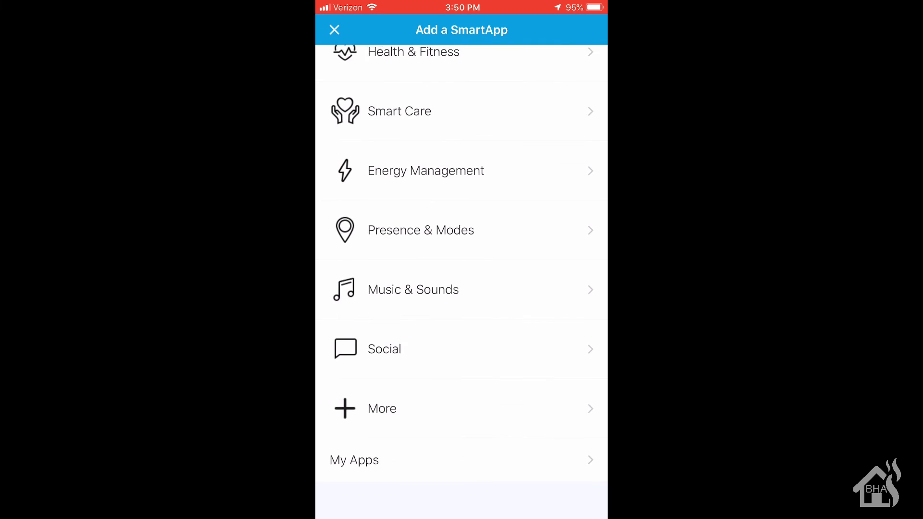
{"action": "left_click", "coordinate": [354, 497]}
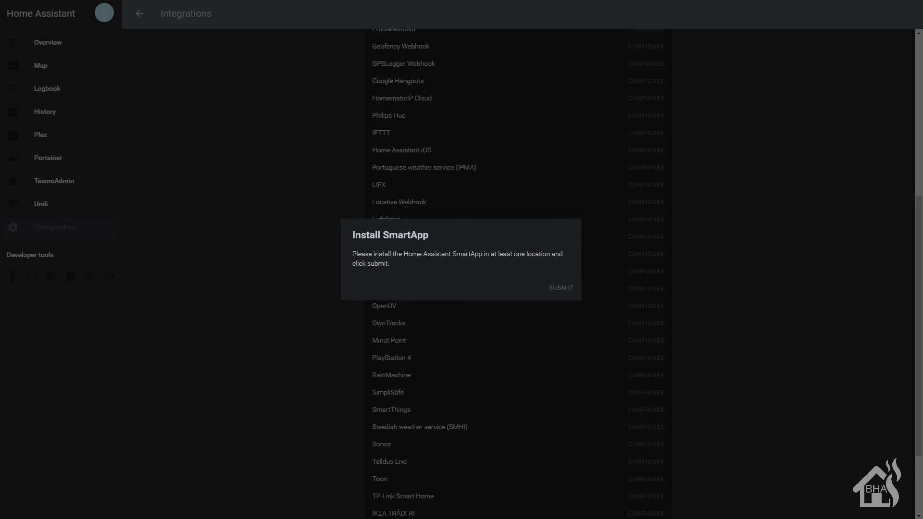
Confirm the SmartApp install, finish setup, and check SmartThings: Home's devices like Back Door and Kitchen Lights.
{"action": "left_click", "coordinate": [556, 290]}
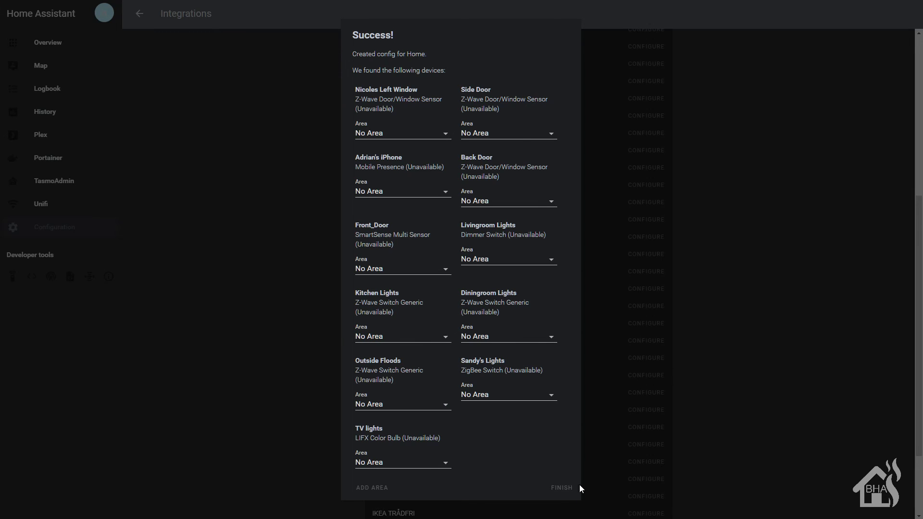
{"action": "left_click", "coordinate": [562, 488]}
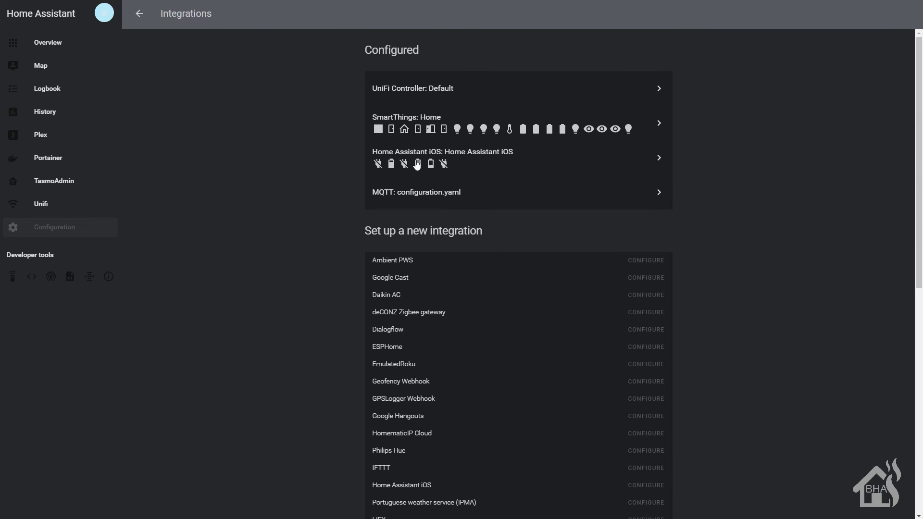
{"action": "left_click", "coordinate": [657, 122]}
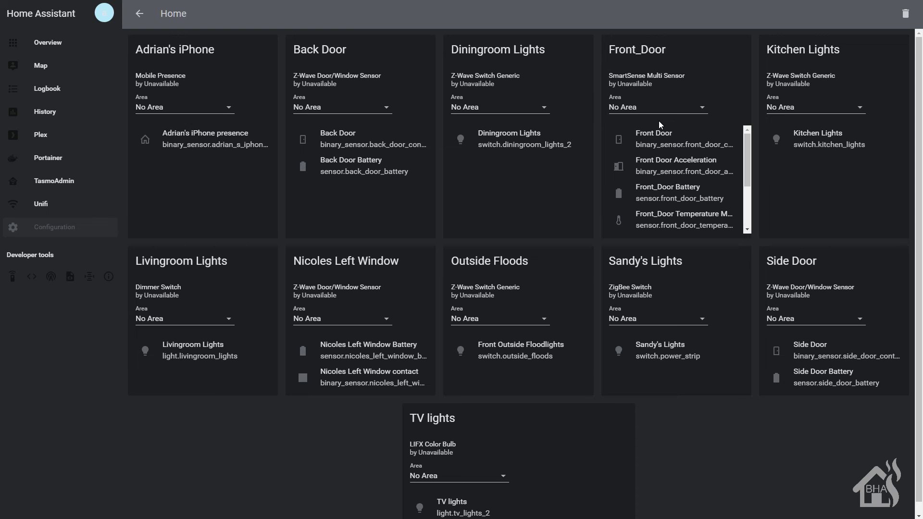
{"action": "scroll", "coordinate": [658, 120], "scroll_direction": "down", "scroll_amount": 1}
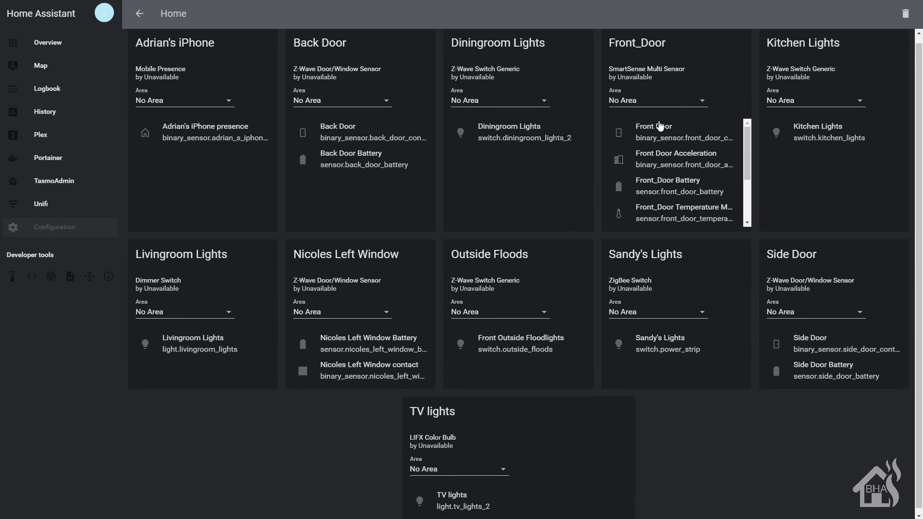
{"action": "scroll", "coordinate": [659, 120], "scroll_direction": "up", "scroll_amount": 1}
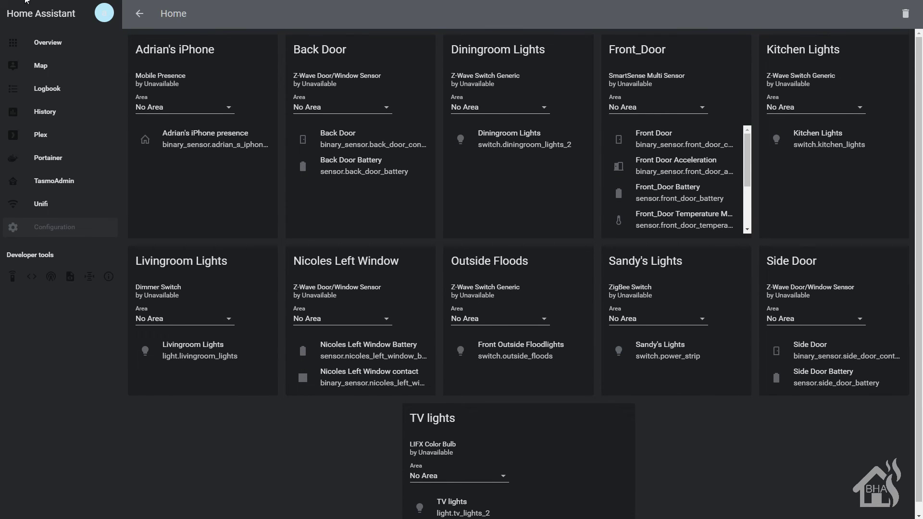
{"action": "left_click", "coordinate": [139, 14]}
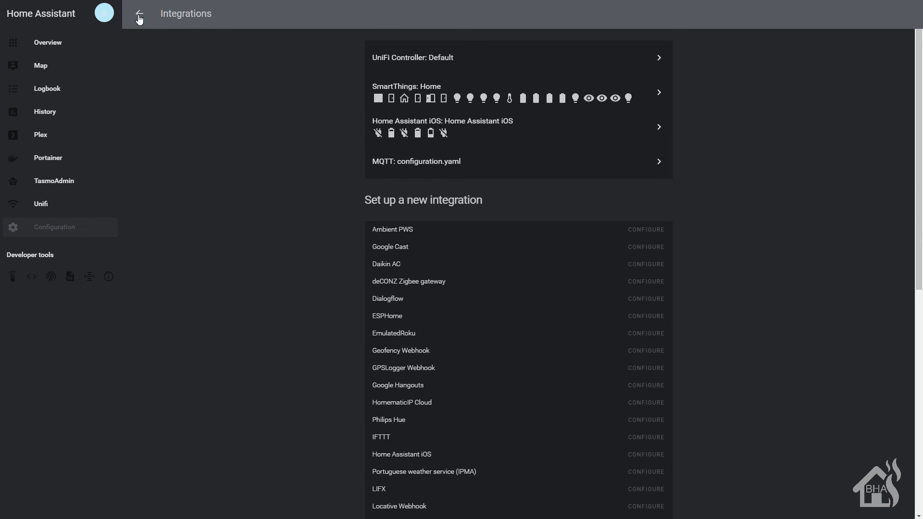